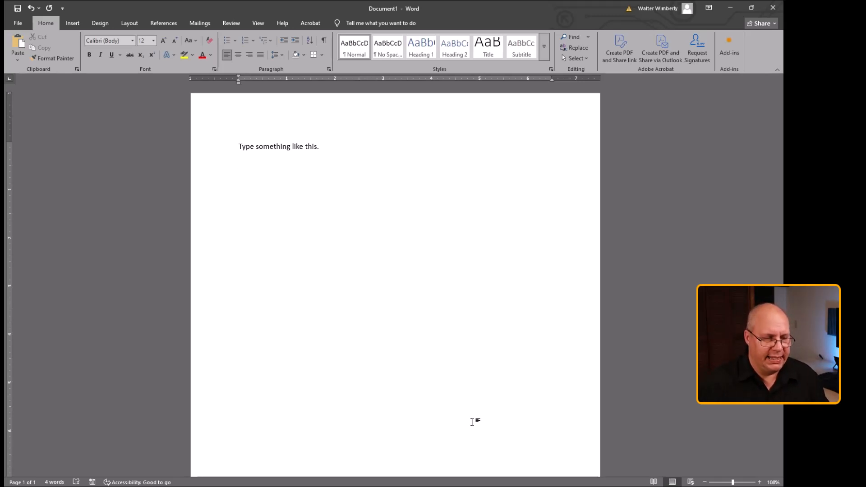
Type a second line reading "Another line of text." below the first sentence.
{"action": "type", "text": "AS"}
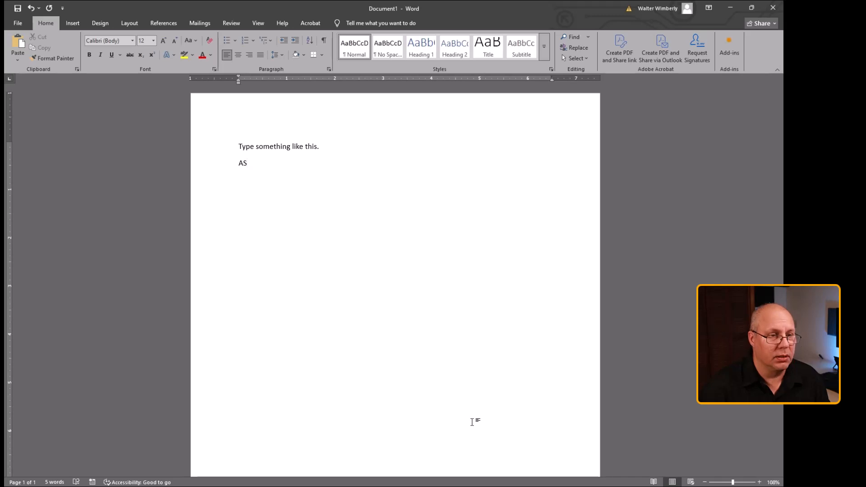
{"action": "key", "text": "BackSpace"}
{"action": "key", "text": "BackSpace"}
{"action": "type", "text": "Anot"}
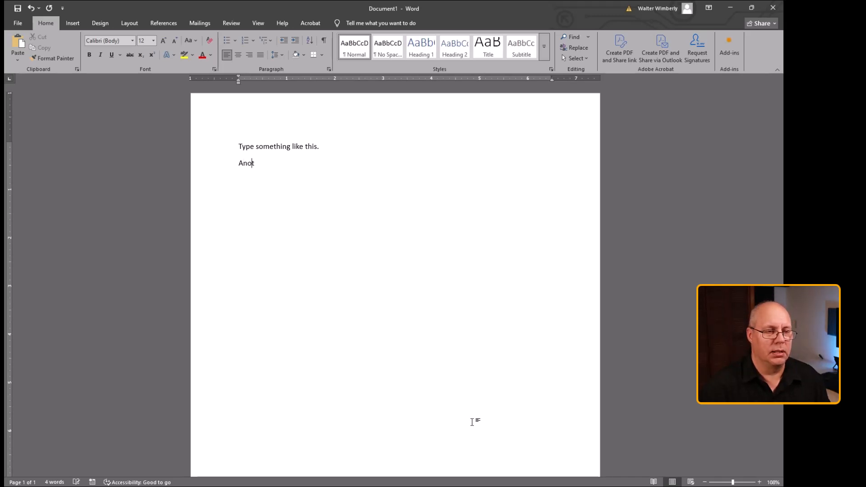
{"action": "type", "text": "her line of t"}
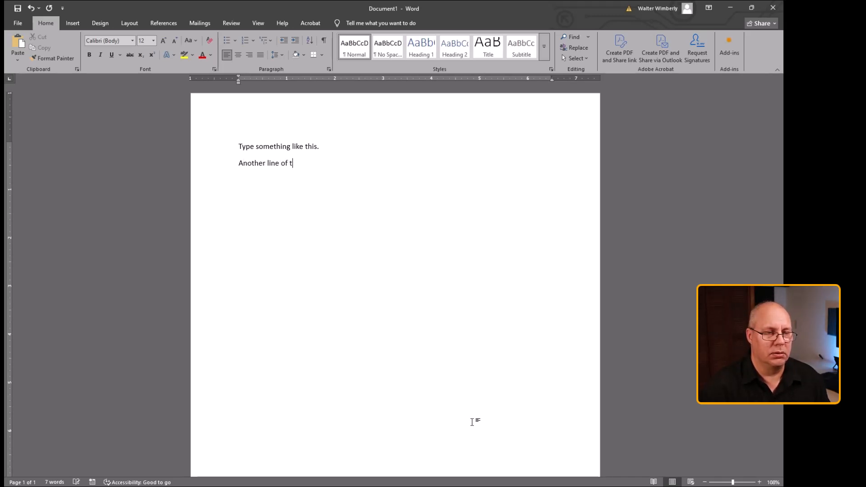
{"action": "type", "text": "ext."}
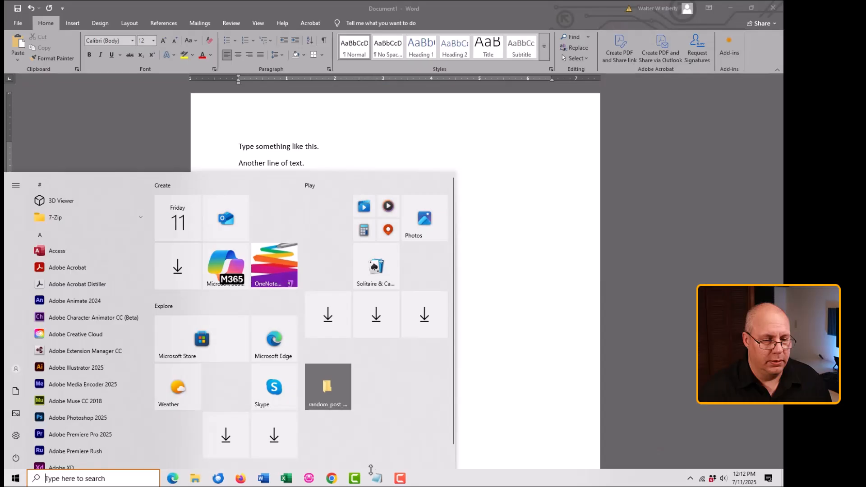
Switch to the 06 - Turtle Info.txt Notepad file and copy all of its text.
{"action": "left_click", "coordinate": [377, 479]}
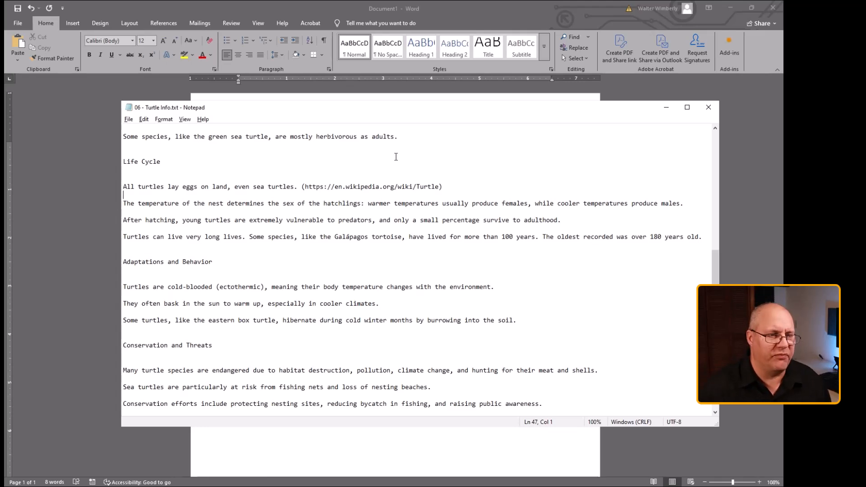
{"action": "scroll", "coordinate": [336, 320], "scroll_direction": "up", "scroll_amount": 12}
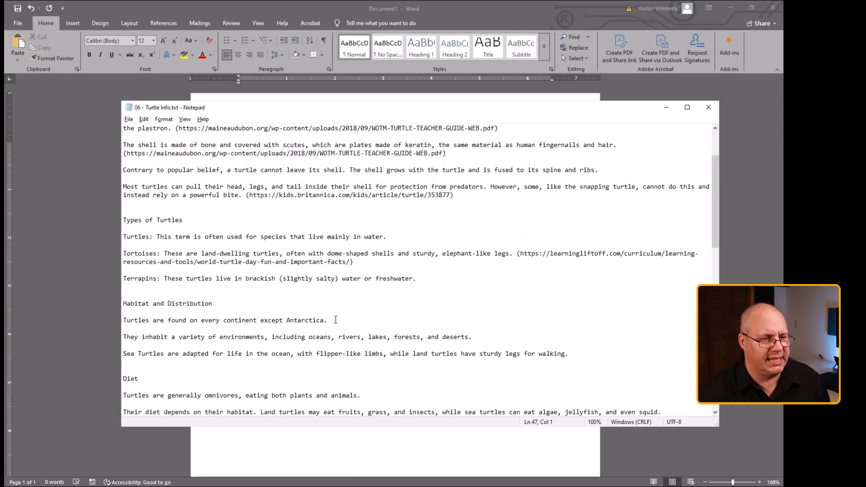
{"action": "scroll", "coordinate": [336, 320], "scroll_direction": "up", "scroll_amount": 3}
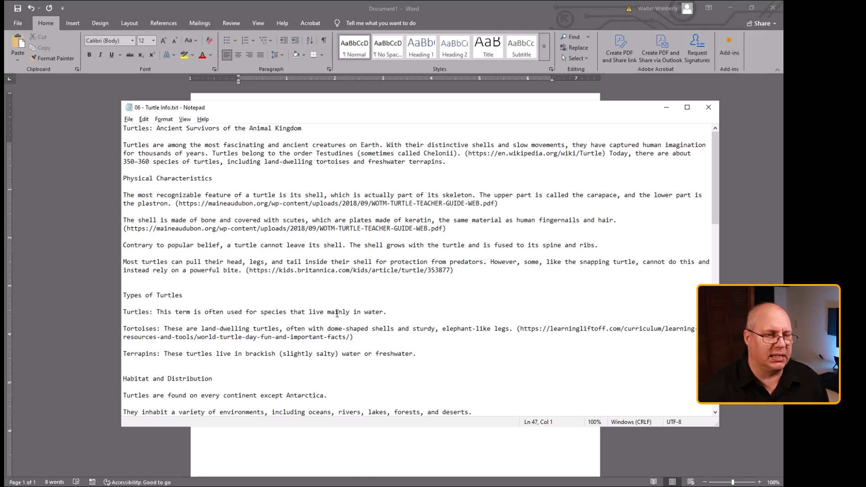
{"action": "key", "text": "ctrl+a"}
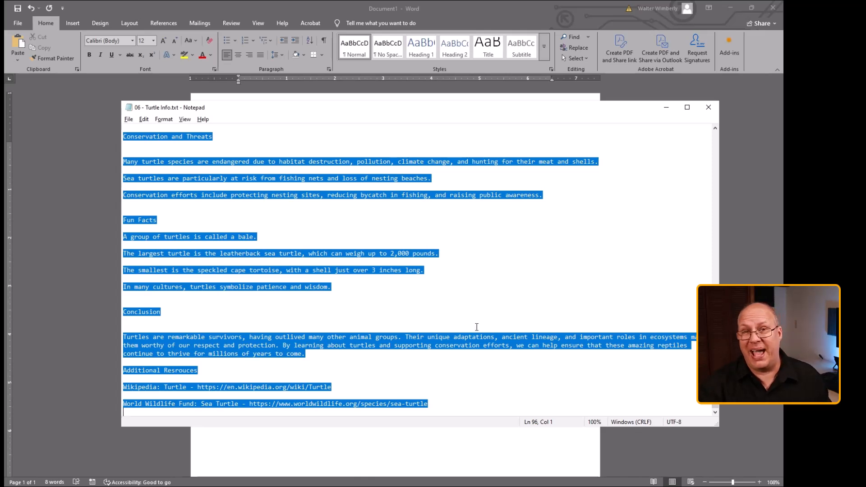
Return to the Word document and paste the turtle text on a new line after the existing lines.
{"action": "left_click", "coordinate": [435, 451]}
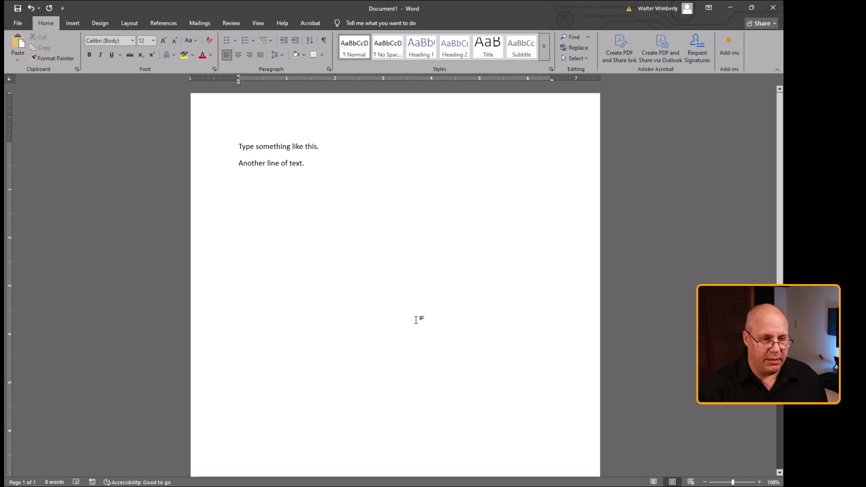
{"action": "key", "text": "Return"}
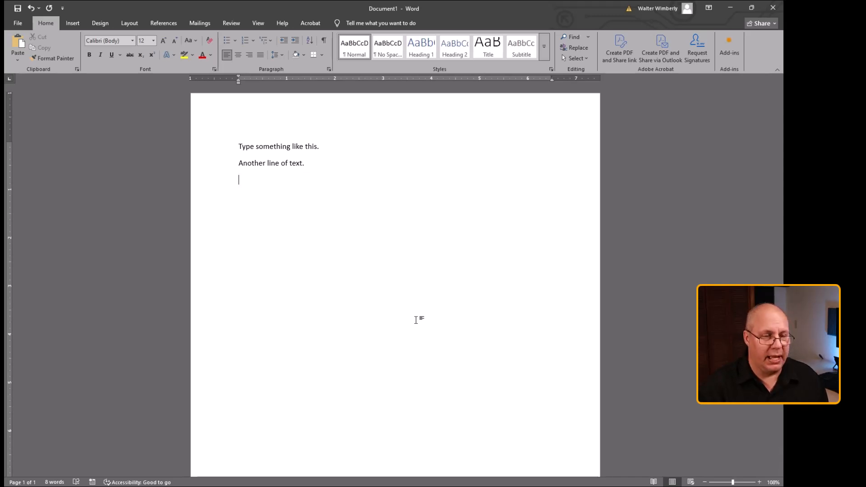
{"action": "key", "text": "ctrl+v"}
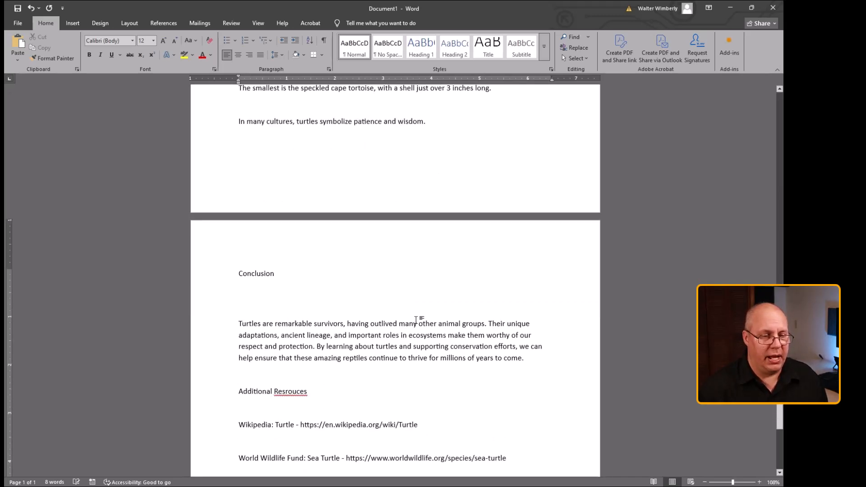
Scroll through the pasted turtle text to review its paragraphs and spacing.
{"action": "scroll", "coordinate": [373, 211], "scroll_direction": "down", "scroll_amount": 3}
{"action": "scroll", "coordinate": [350, 239], "scroll_direction": "up", "scroll_amount": 9}
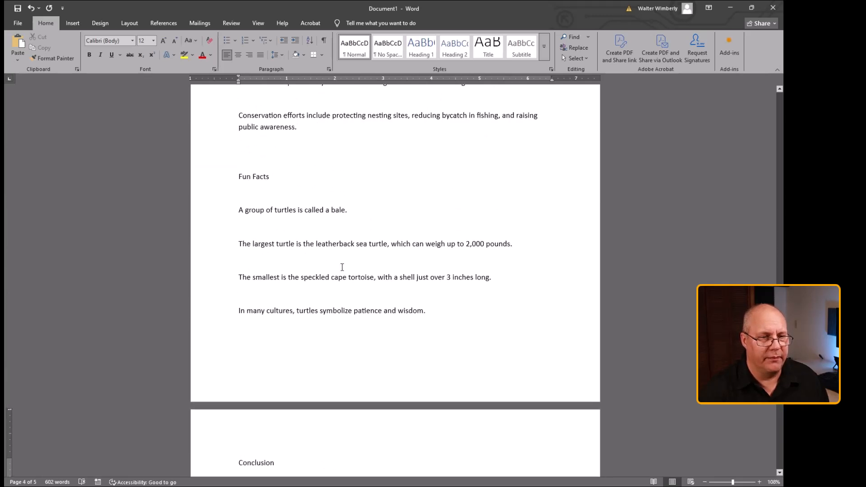
{"action": "scroll", "coordinate": [317, 100], "scroll_direction": "up", "scroll_amount": 10}
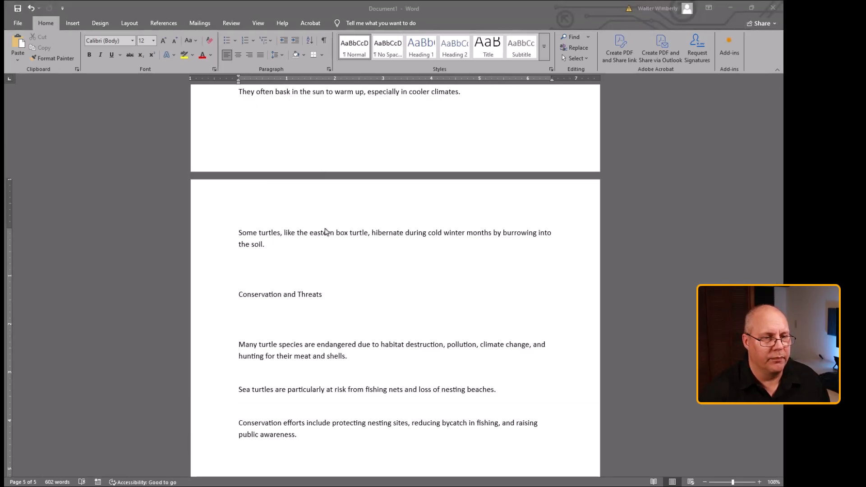
{"action": "left_click", "coordinate": [338, 244]}
{"action": "scroll", "coordinate": [338, 244], "scroll_direction": "up", "scroll_amount": 18}
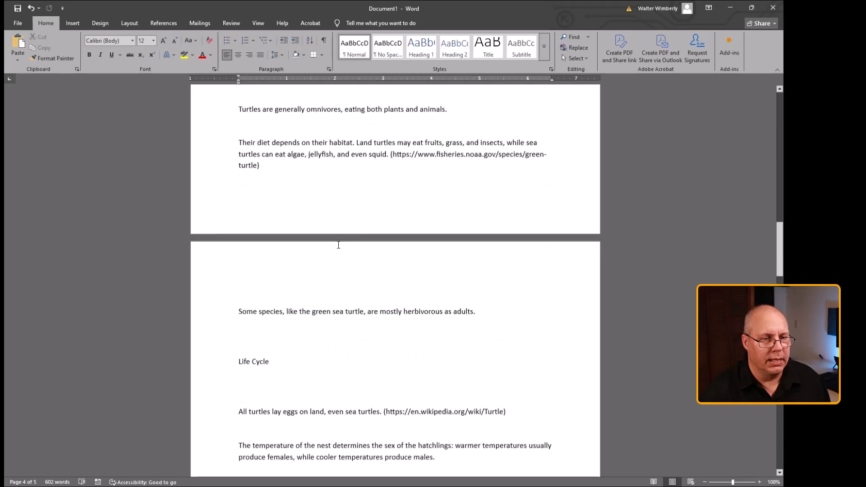
{"action": "scroll", "coordinate": [338, 245], "scroll_direction": "up", "scroll_amount": 20}
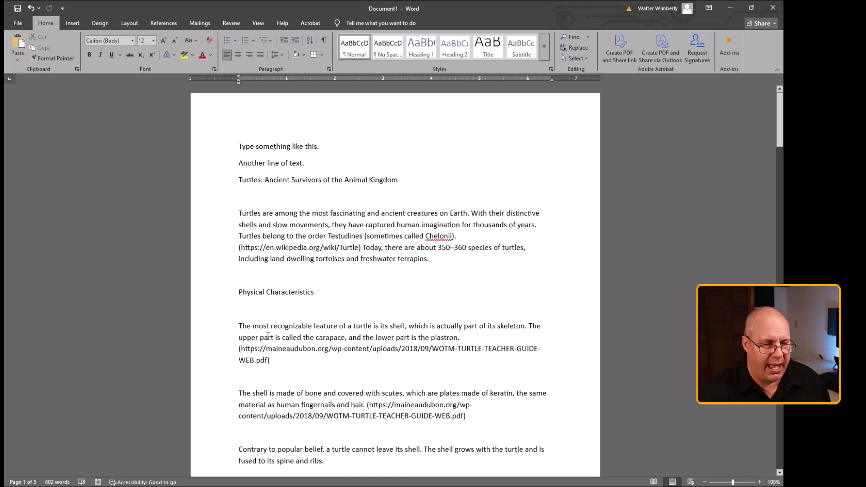
{"action": "scroll", "coordinate": [285, 322], "scroll_direction": "down", "scroll_amount": 1}
{"action": "scroll", "coordinate": [285, 322], "scroll_direction": "down", "scroll_amount": 2}
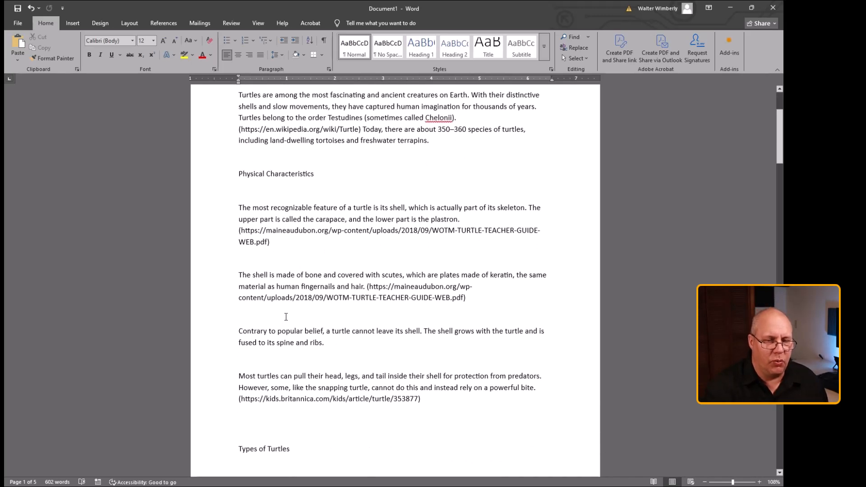
Move the paragraph about the shell being made of bone and scutes to follow the "Contrary to popular belief" paragraph.
{"action": "left_click_drag", "start_coordinate": [239, 276], "coordinate": [501, 300]}
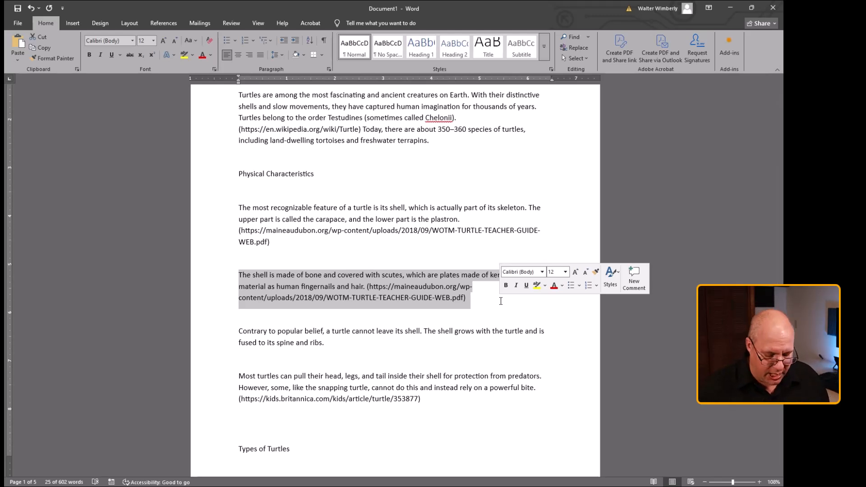
{"action": "key", "text": "ctrl+x"}
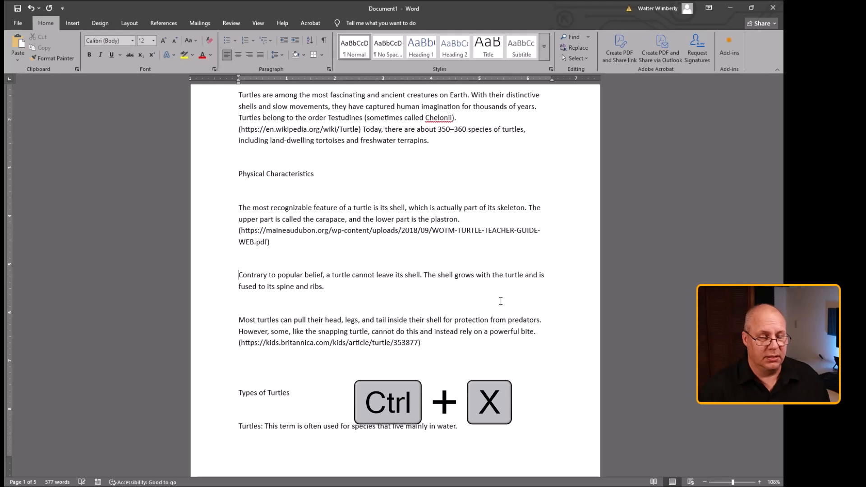
{"action": "key", "text": "End"}
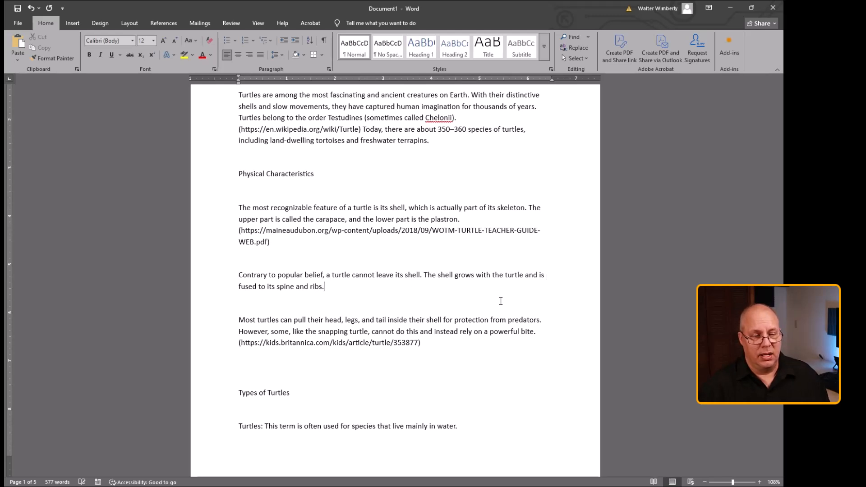
{"action": "key", "text": "Return"}
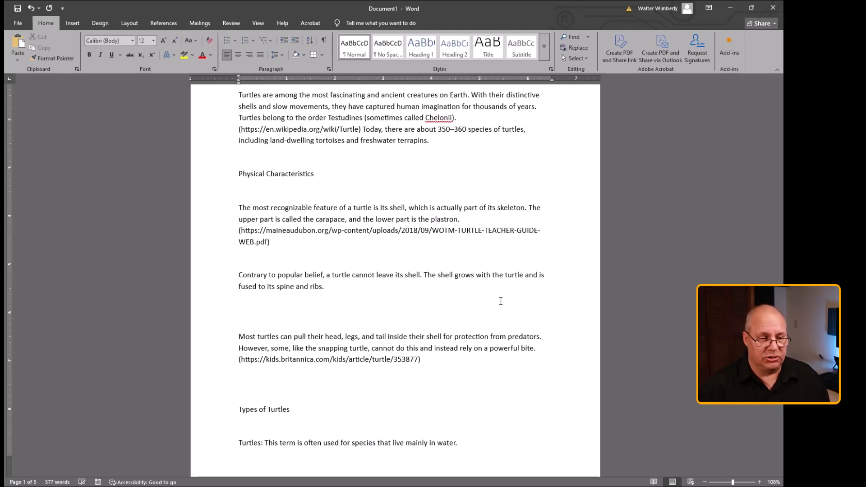
{"action": "key", "text": "ctrl+v"}
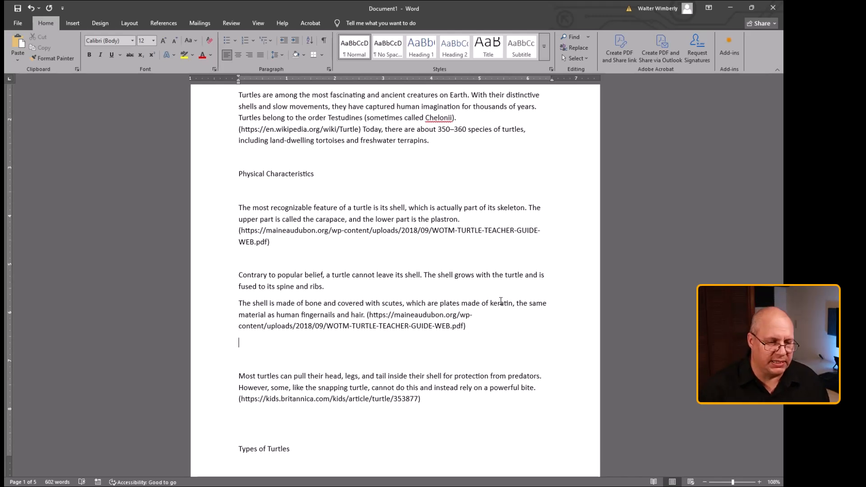
Delete the empty lines around the moved paragraph and above the "Contrary to popular belief" paragraph.
{"action": "key", "text": "Delete"}
{"action": "key", "text": "Delete"}
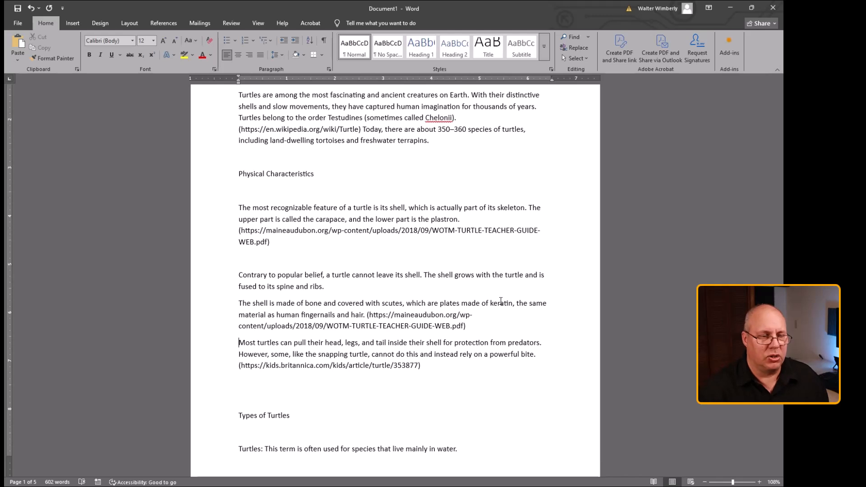
{"action": "left_click", "coordinate": [305, 260]}
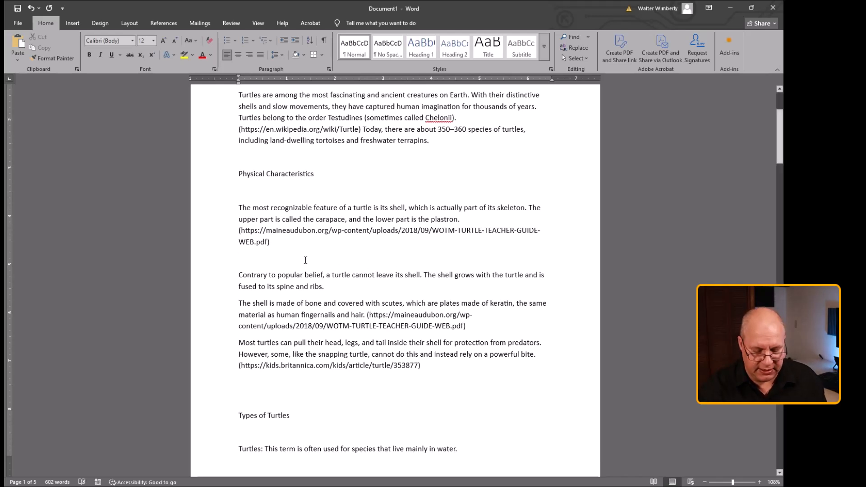
{"action": "key", "text": "Delete"}
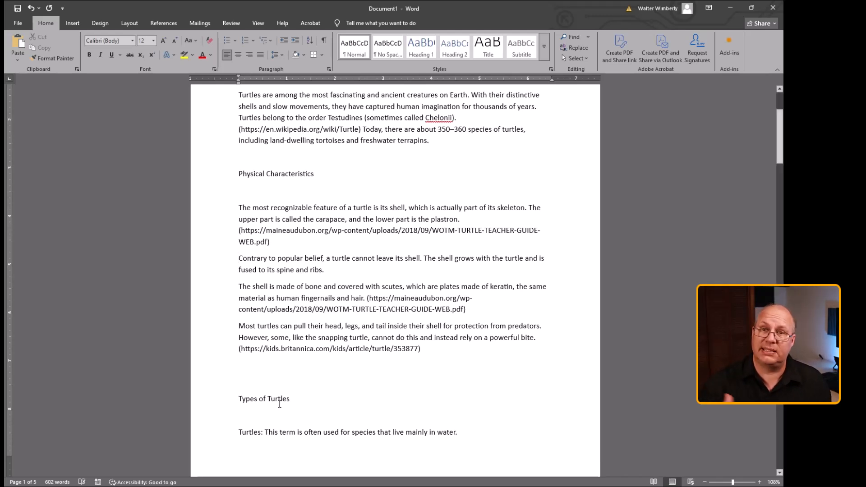